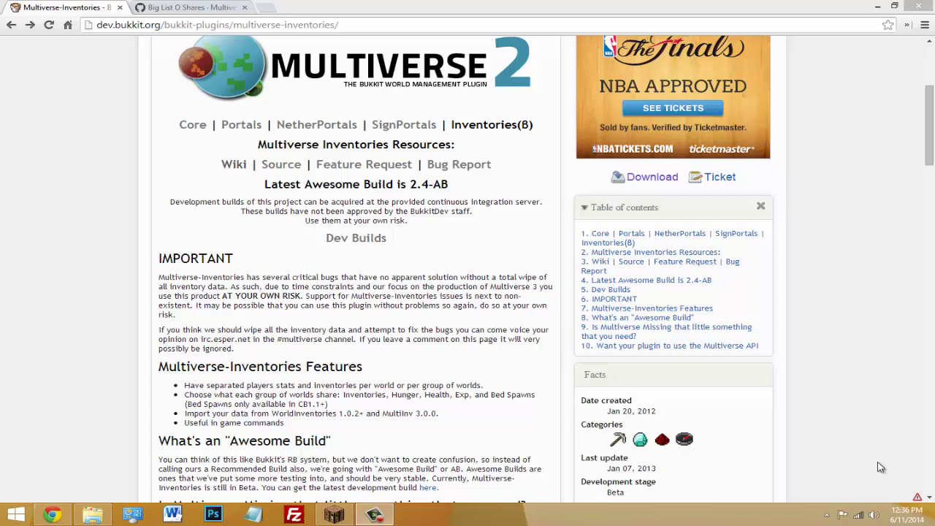
- Scroll up to the top of the Multiverse-Inventories project page on dev.bukkit.org
scroll(869, 365, "up", 3)
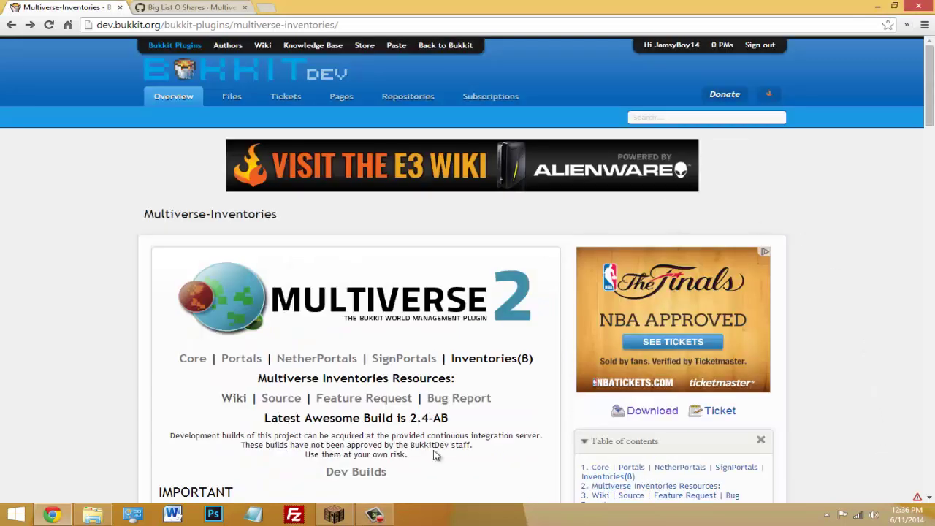
- Download the Multiverse-Inventories 2.5-b335 jar and keep it despite the browser warning
left_click(632, 412)
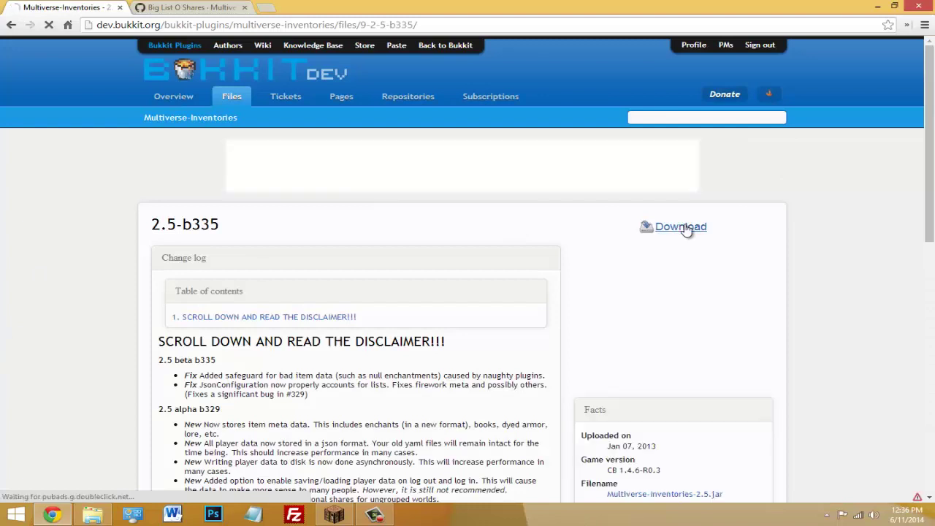
left_click(683, 227)
left_click(233, 492)
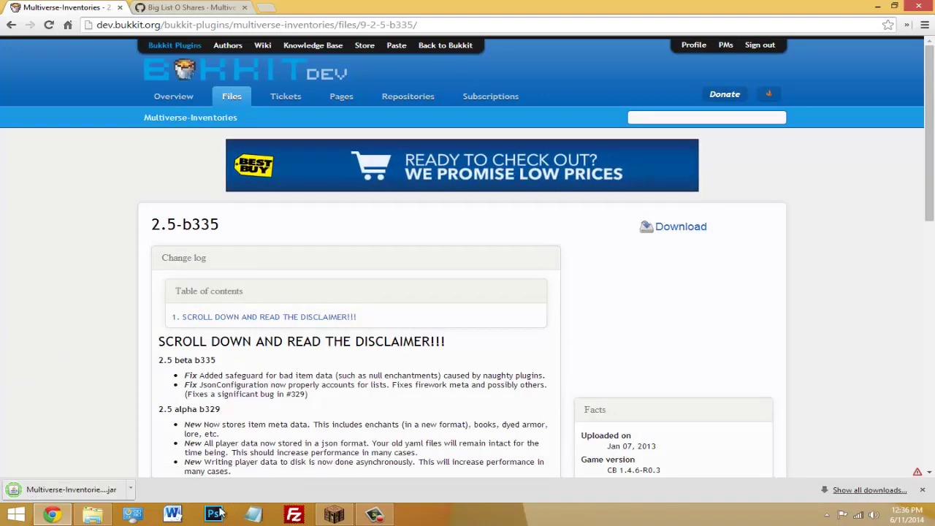
- Drag the downloaded jar from the download bar into the Craftbukkit plugins folder
left_click_drag(71, 489, 409, 369)
left_click(11, 382)
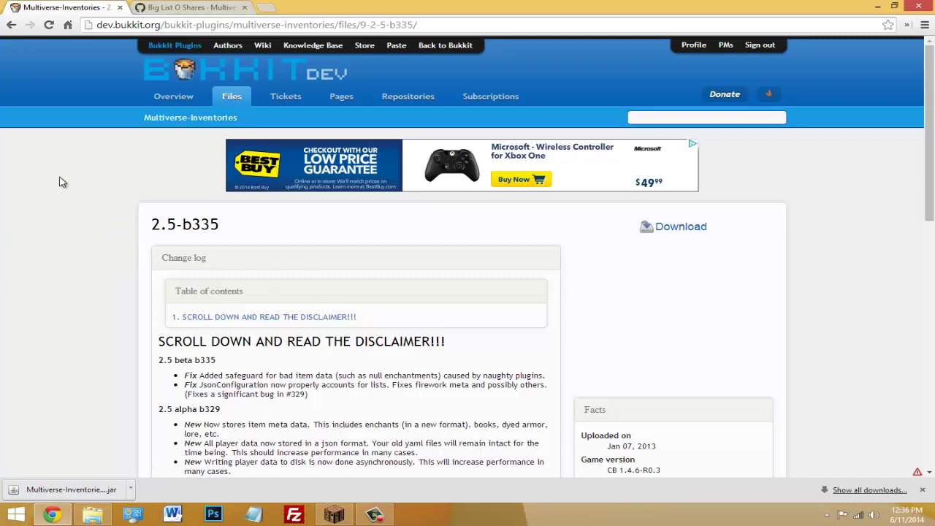
left_click(92, 516)
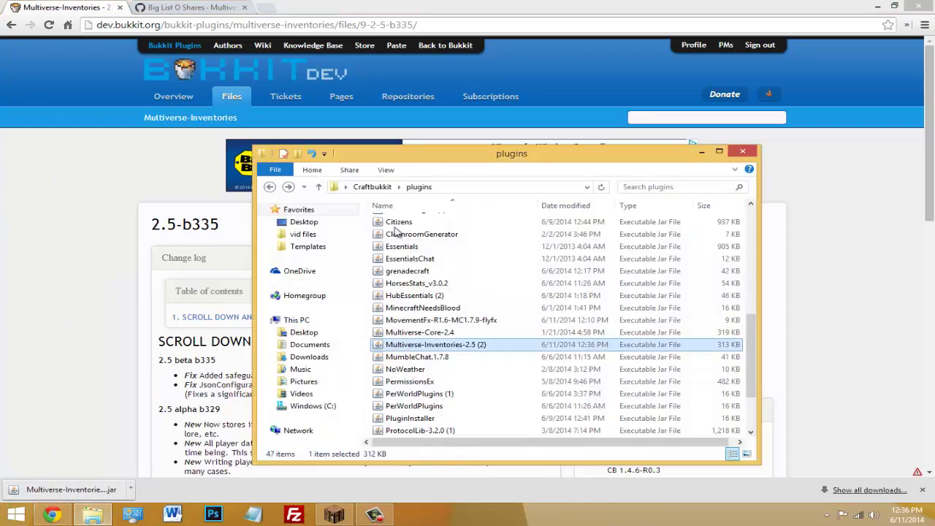
- Navigate from the Craftbukkit folder into plugins > Multiverse-Inventories
left_click(269, 186)
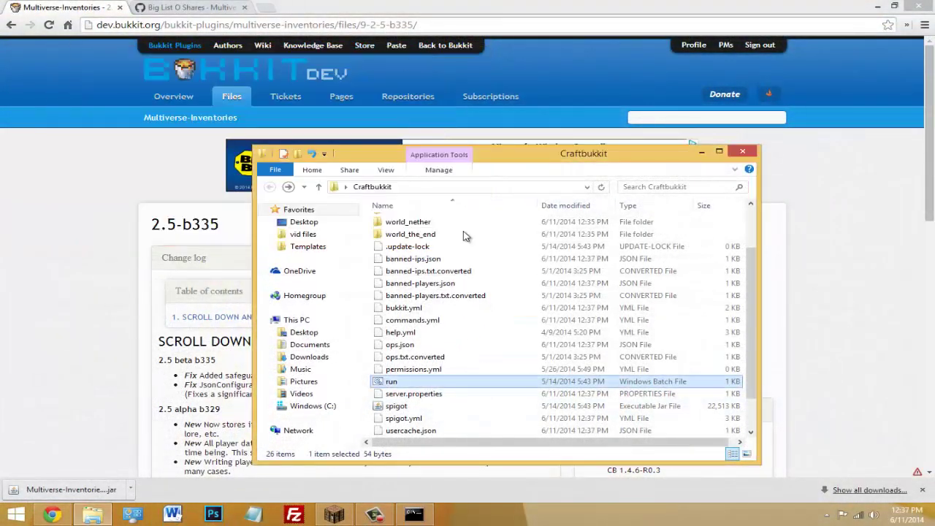
scroll(465, 235, "up", 3)
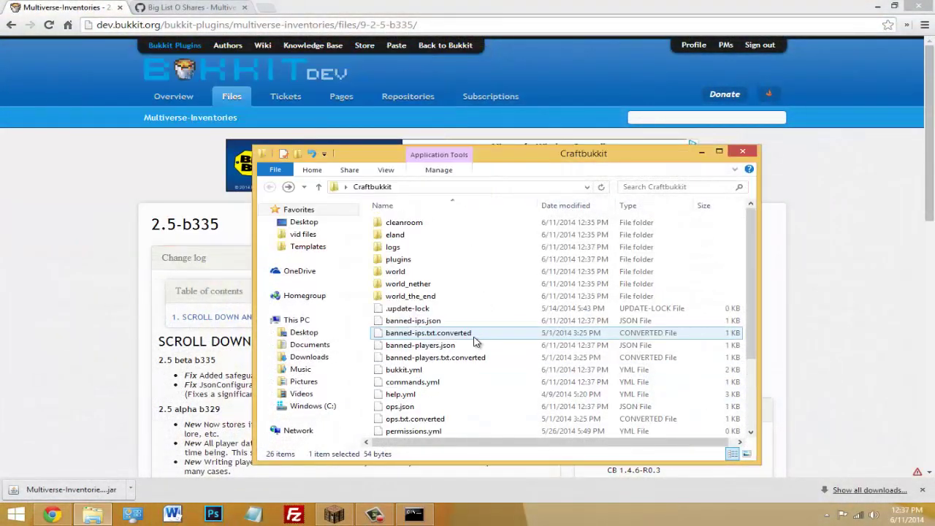
double_click(394, 259)
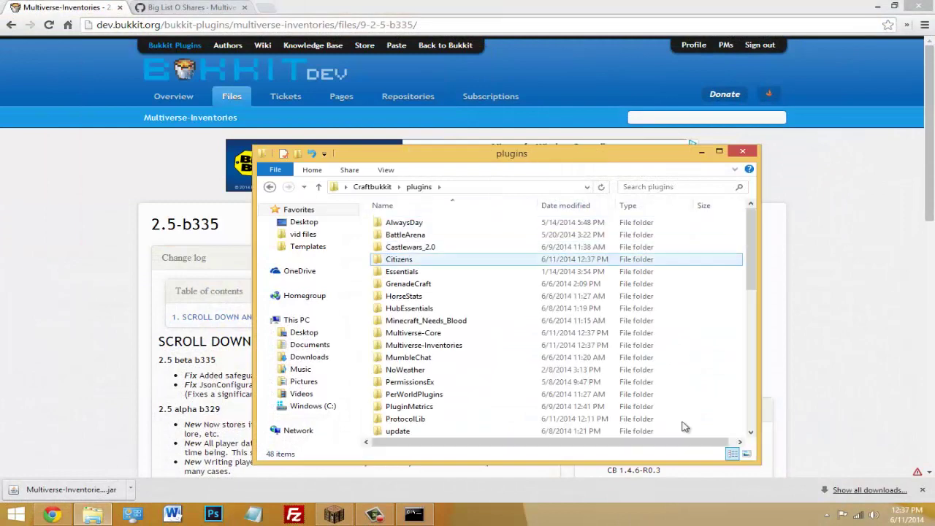
left_click(428, 347)
double_click(428, 346)
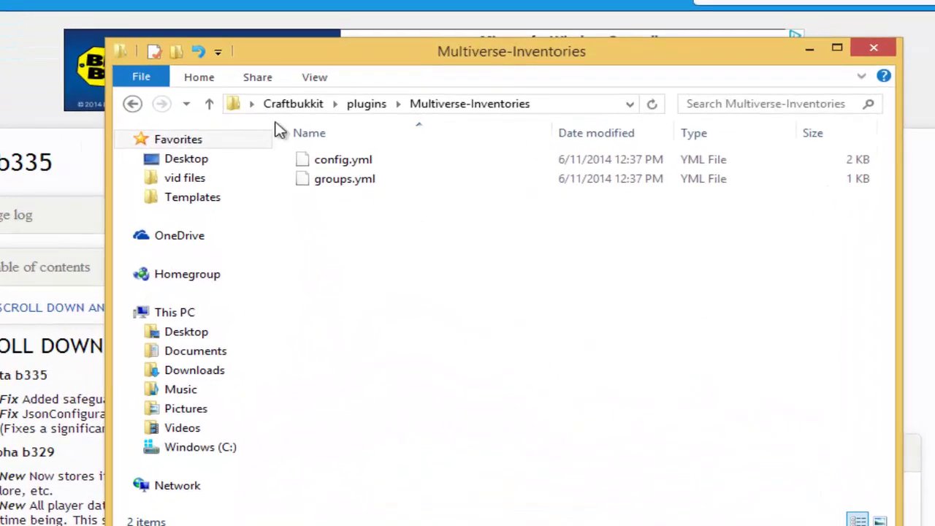
- Open groups.yml with Edit with Notepad++
key("ctrl+a")
left_click(431, 288)
left_click(340, 180)
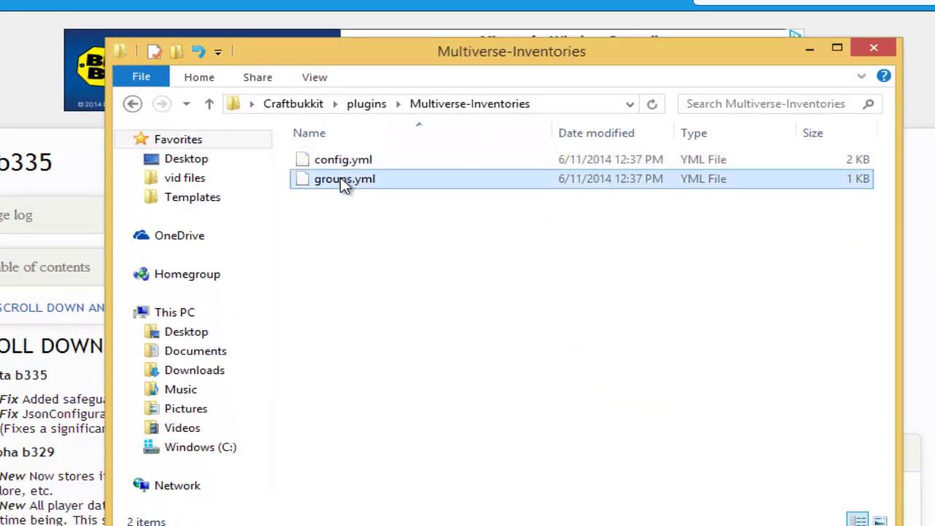
right_click(367, 184)
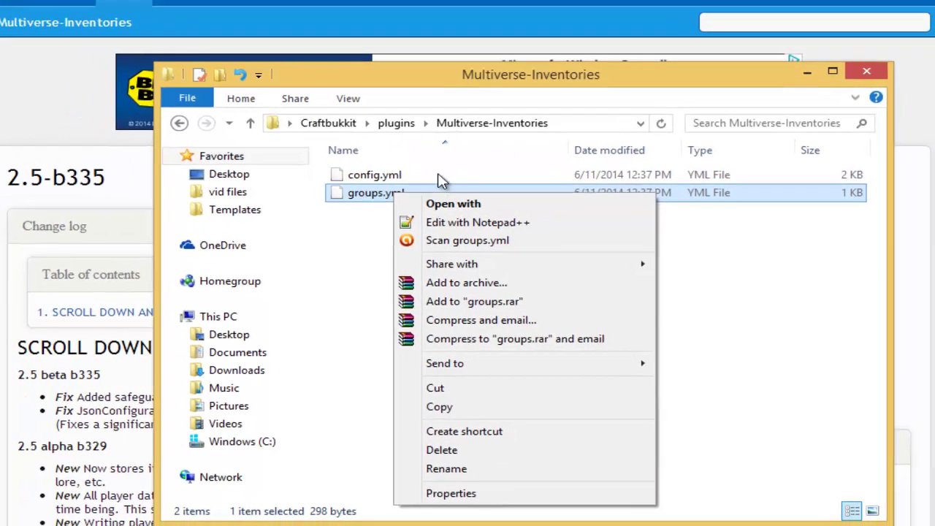
left_click(431, 216)
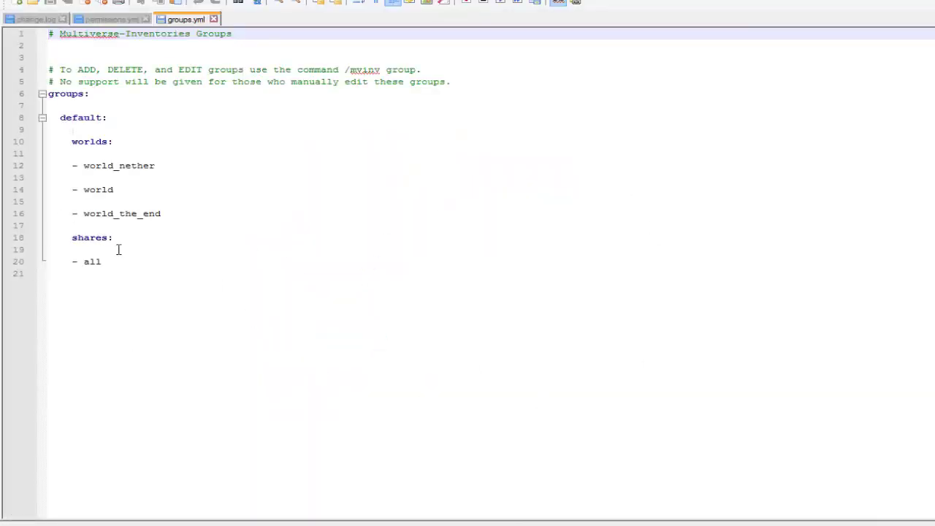
- Highlight lines 6–20 of groups.yml to review the default group's worlds and shares, then deselect
left_click_drag(180, 265, 48, 93)
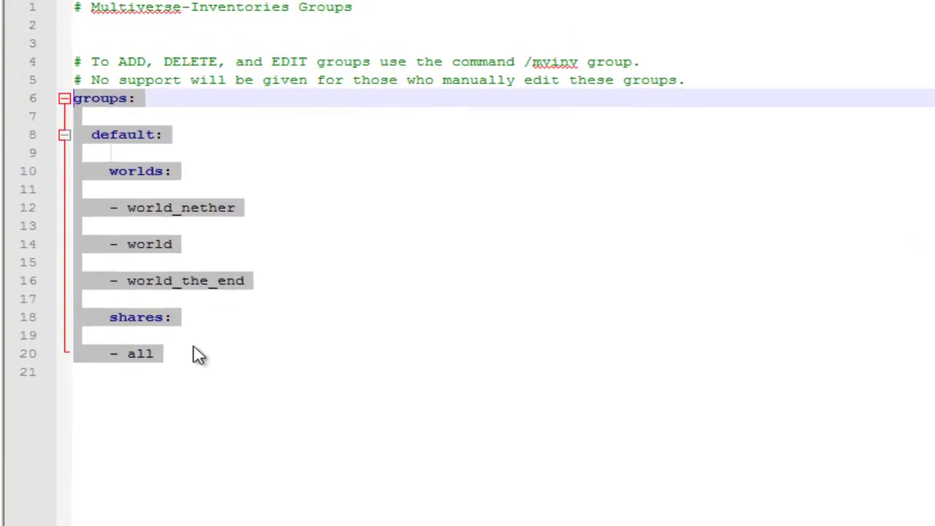
left_click(204, 369)
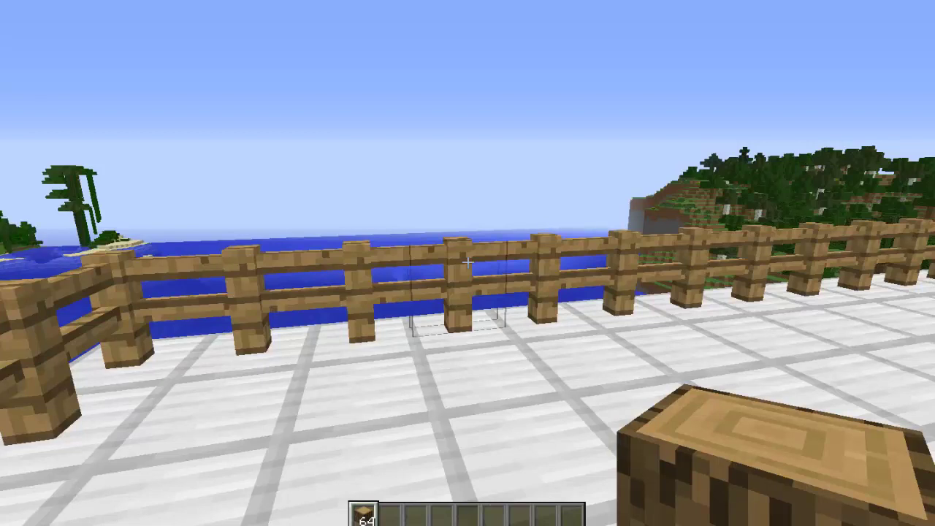
- Teleport to the cleanroom world with /mvtp, walk onto the sand, and start typing /mvinv group
key("slash")
type("mvtp clearroom")
key("Return")
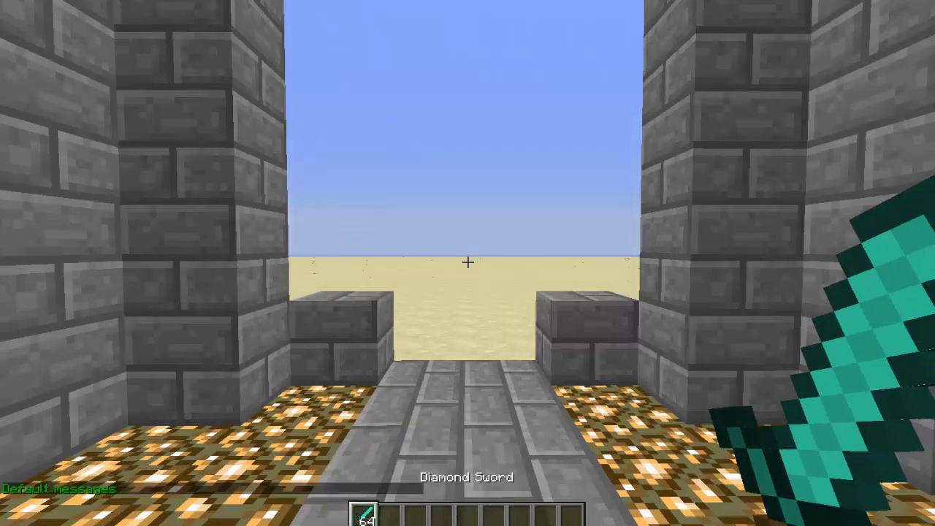
key("w")
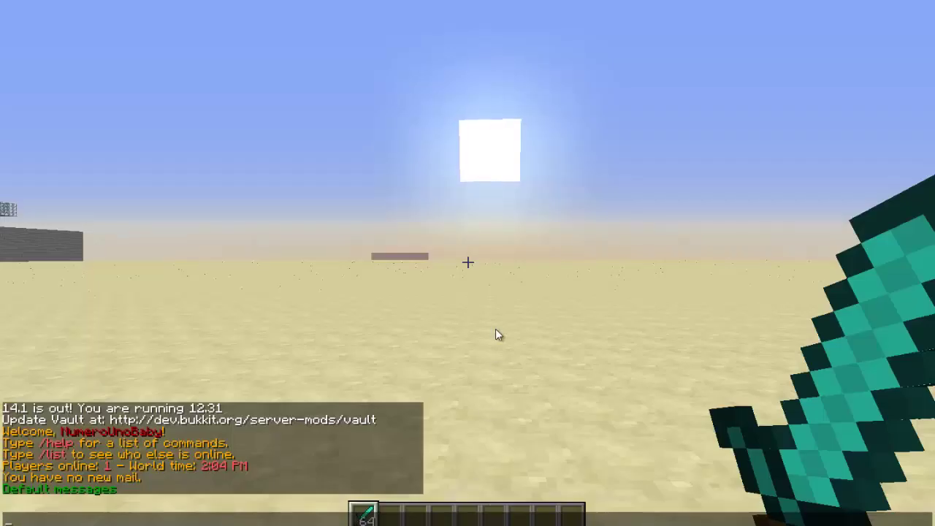
type("/mv")
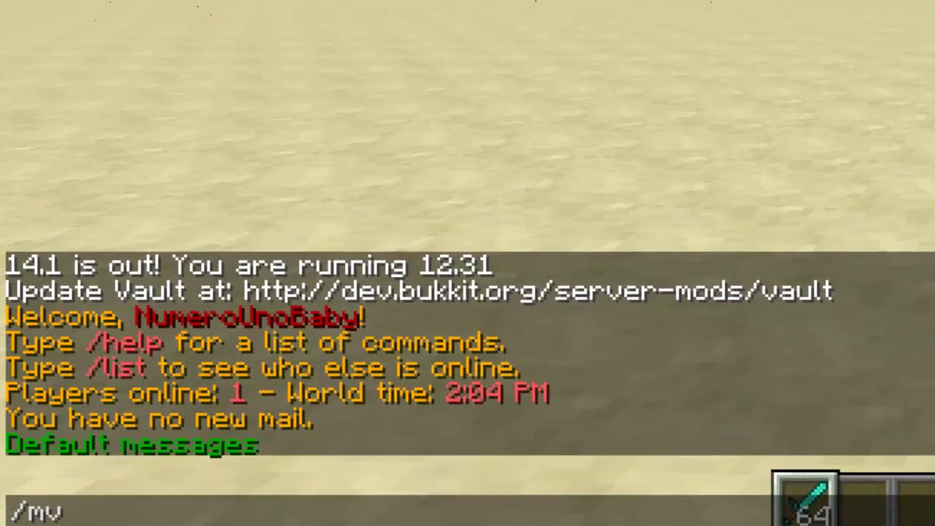
type("inv group")
- Delete the default group through /mvinv group, then recall the command in chat
key("Return")
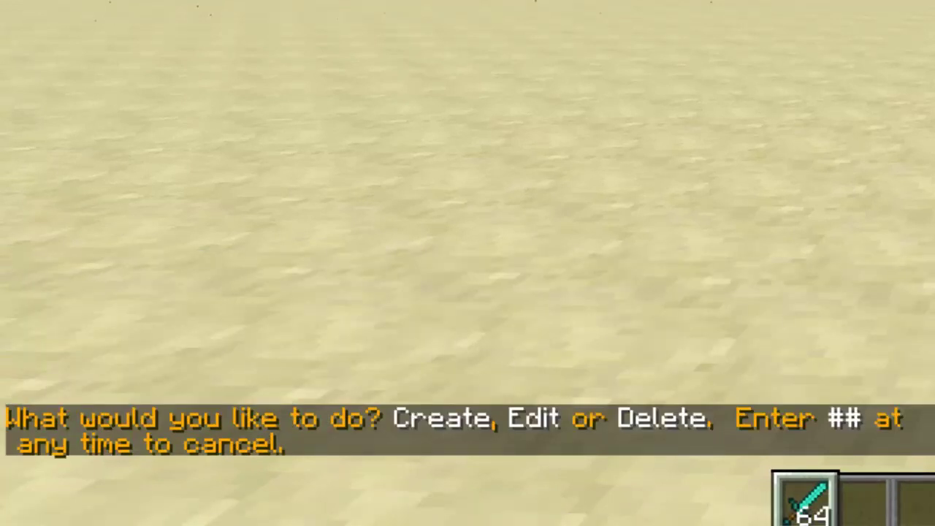
type("tdelete")
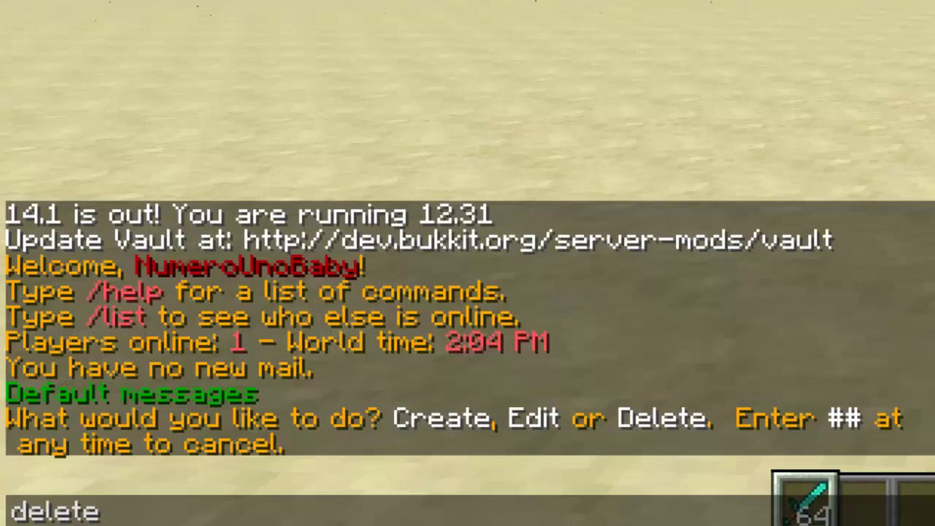
key("Return")
type("tdefault")
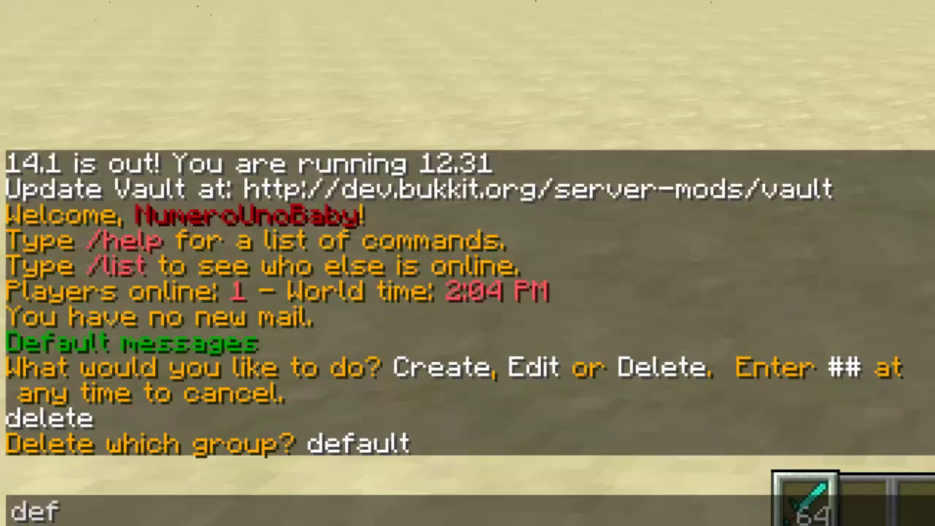
key("Return")
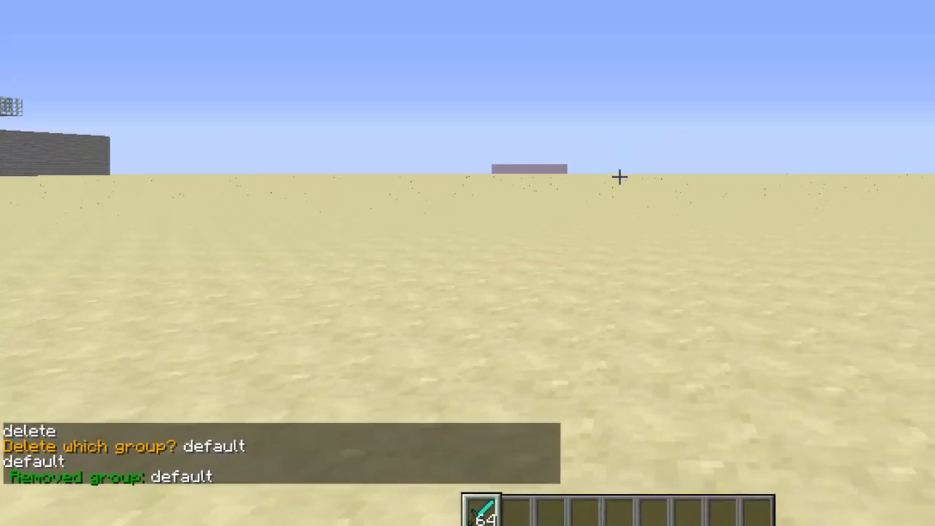
key("t")
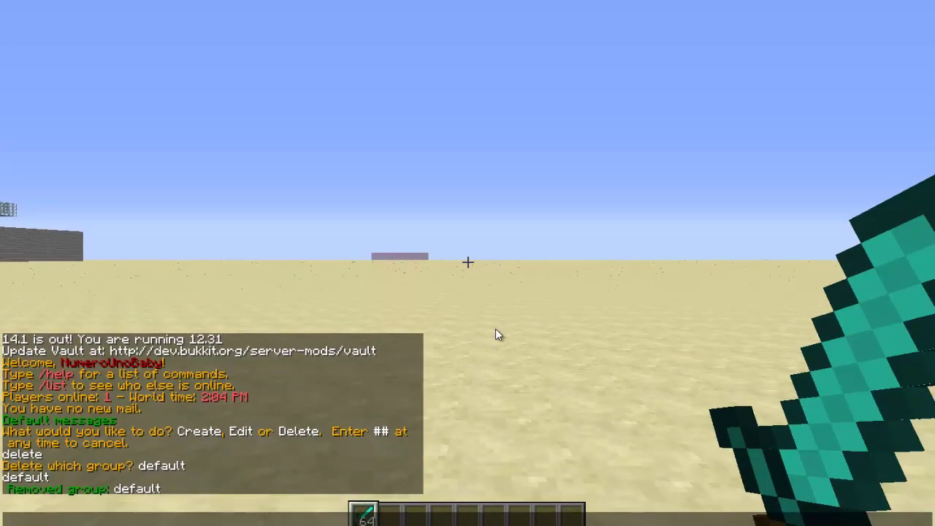
key("Up")
key("Up")
key("Up")
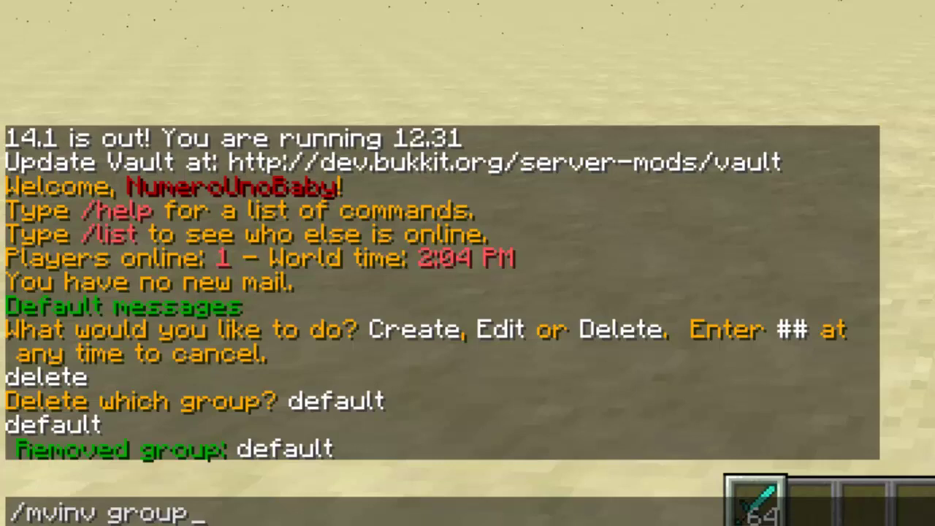
- Start creating a new inventory group named Minigames with /mvinv group create
key("Return")
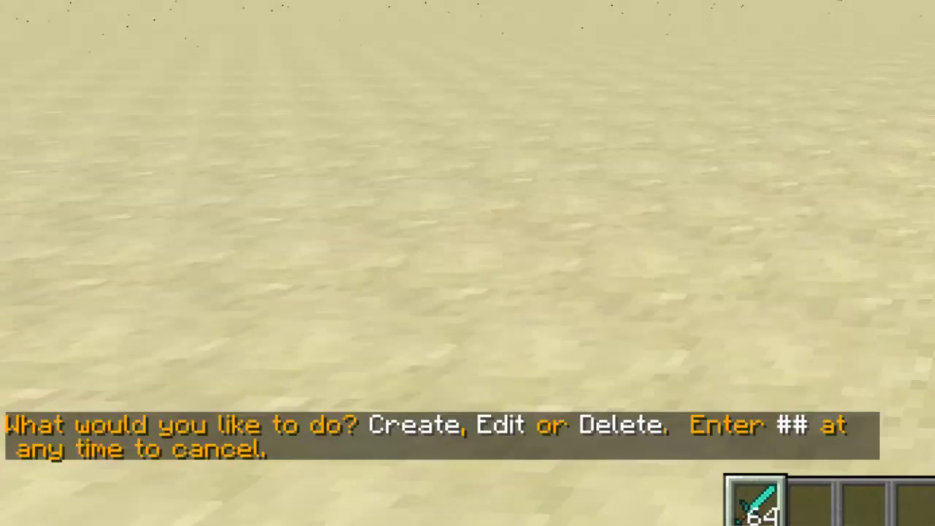
type("tcreate")
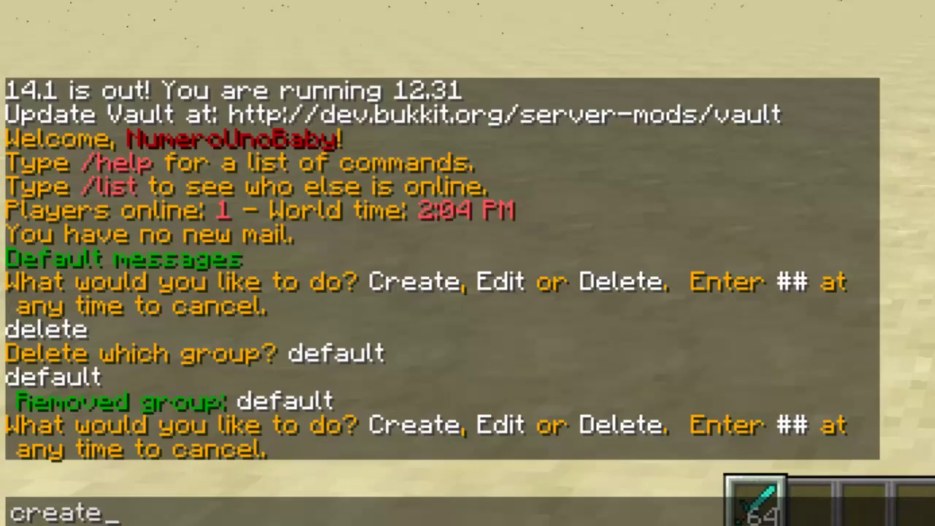
key("Return")
key("t")
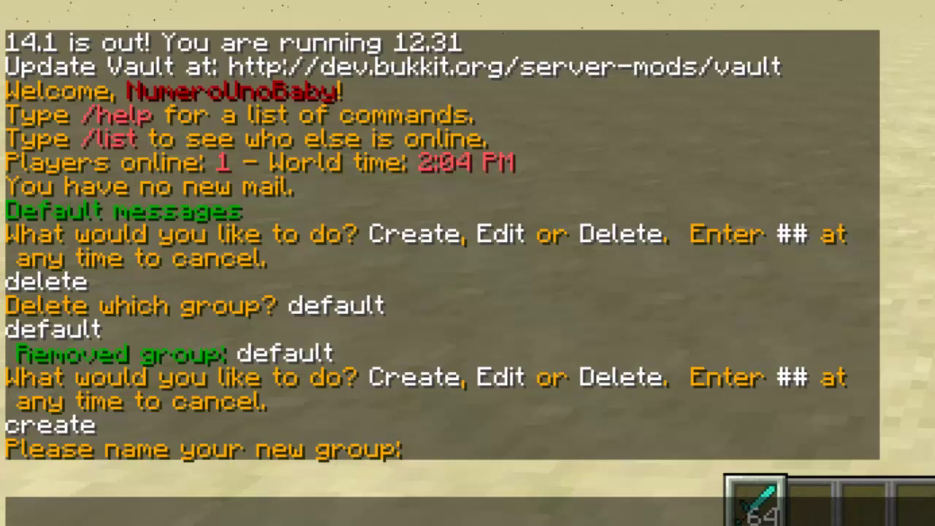
type("Minigames")
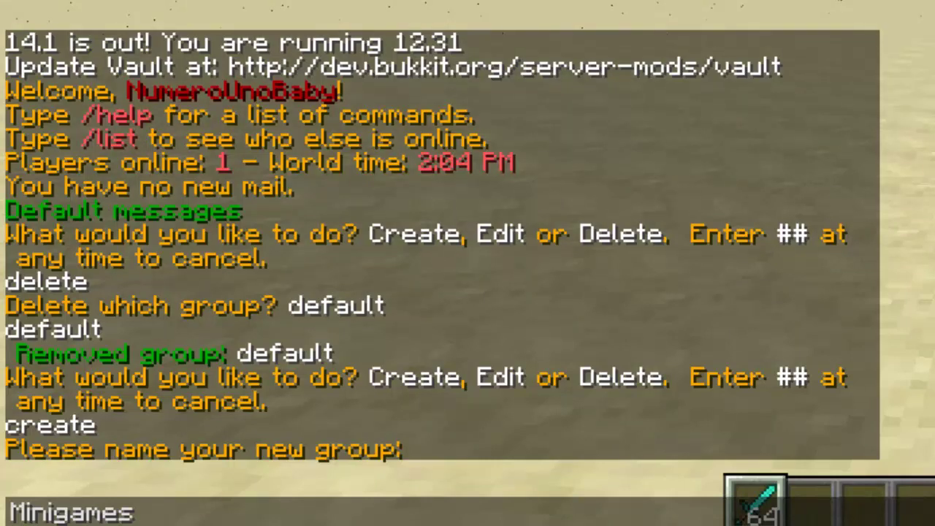
key("Return")
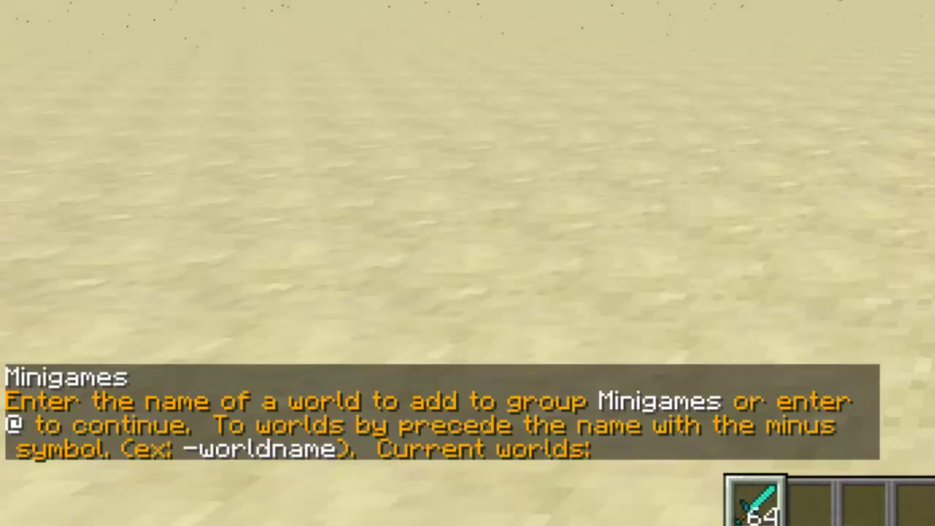
- Add the cleanroom and World worlds to Minigames, then enter @ to move on to shares
key("t")
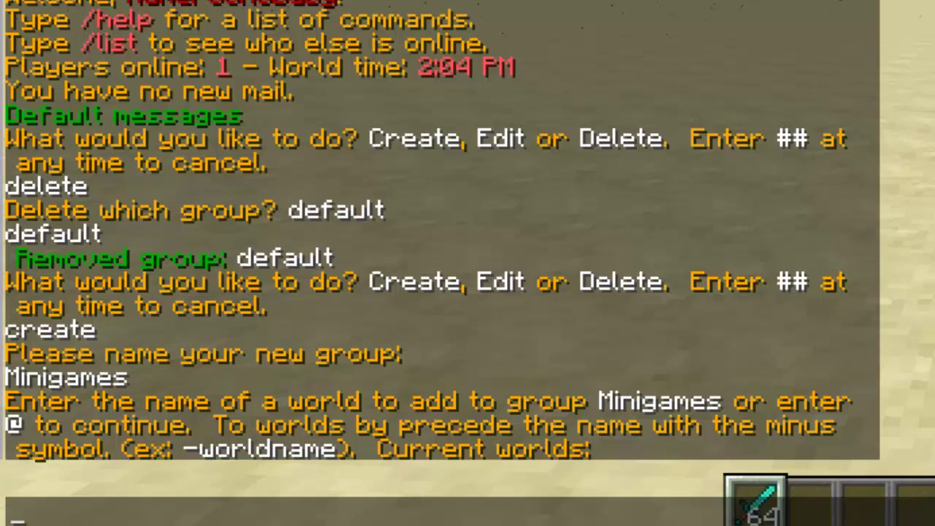
type("cleanroom")
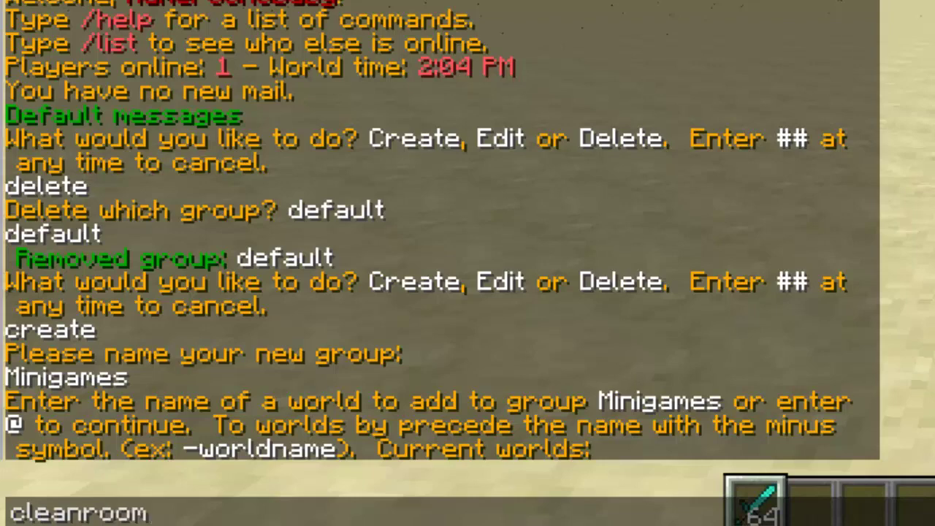
key("Return")
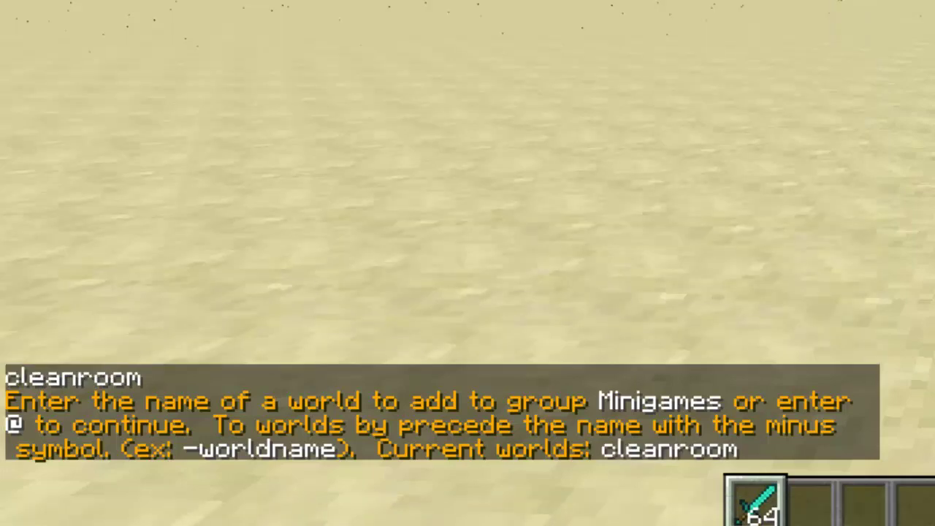
key("t")
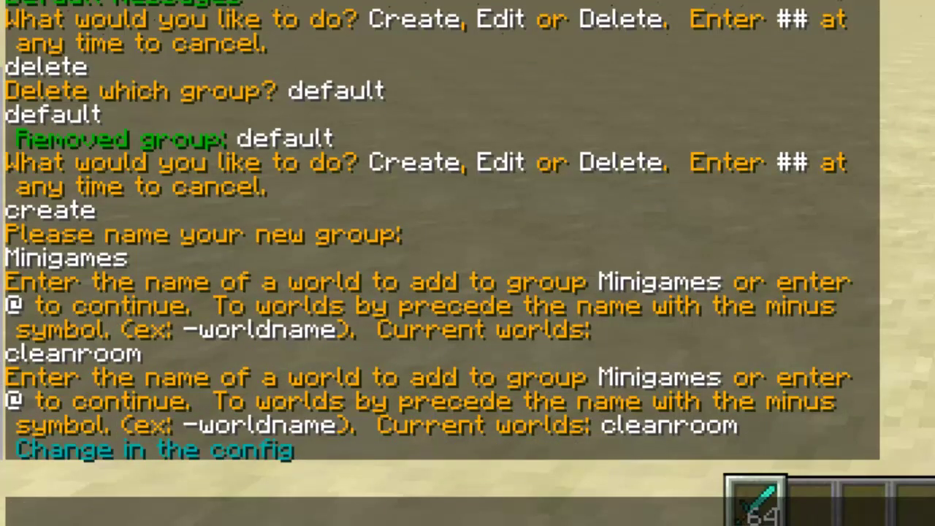
type("World")
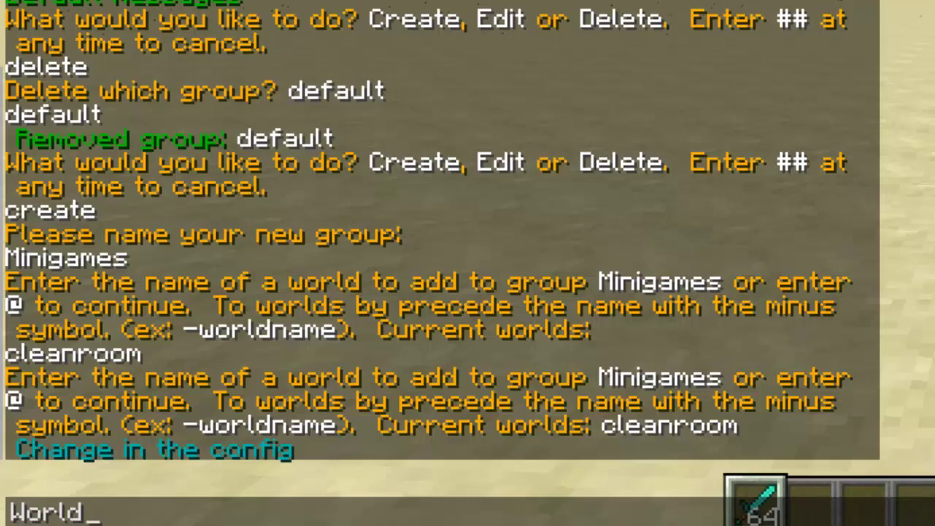
key("Return")
key("t")
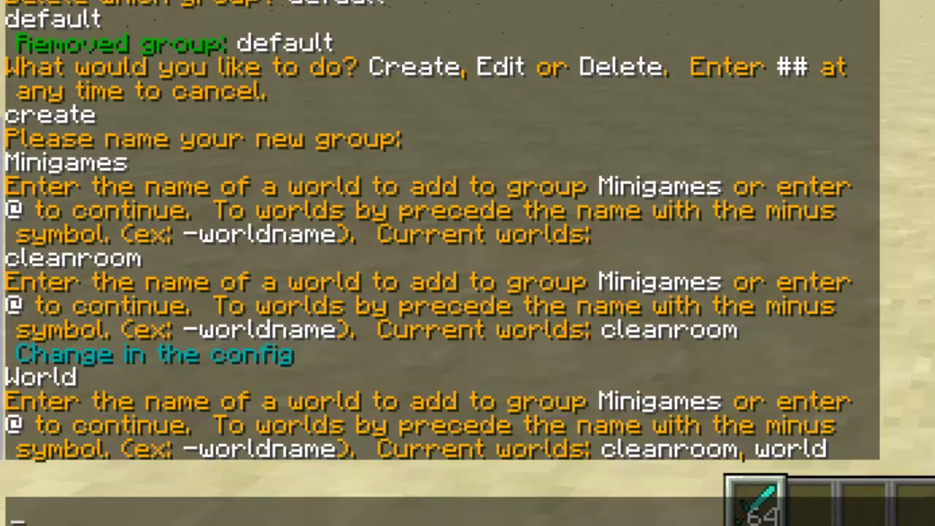
type("t")
key("BackSpace")
type("@")
key("Return")
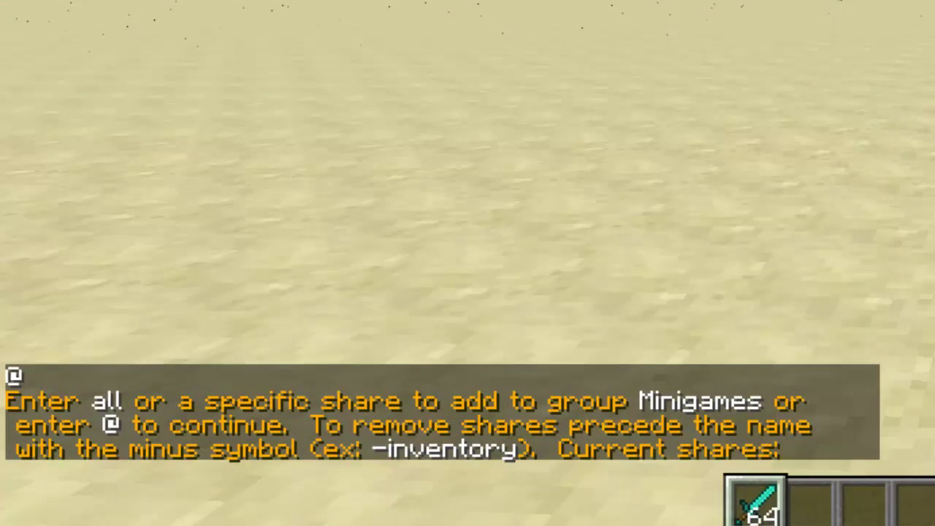
key("t")
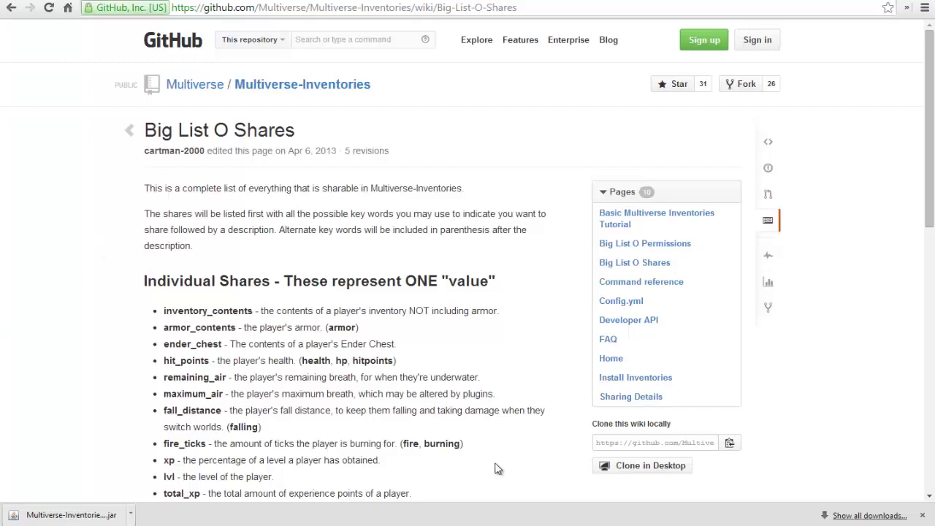
- Scroll the Big List O Shares wiki down to Grouped Shares, then return to Minecraft
left_click(922, 516)
scroll(119, 305, "down", 3)
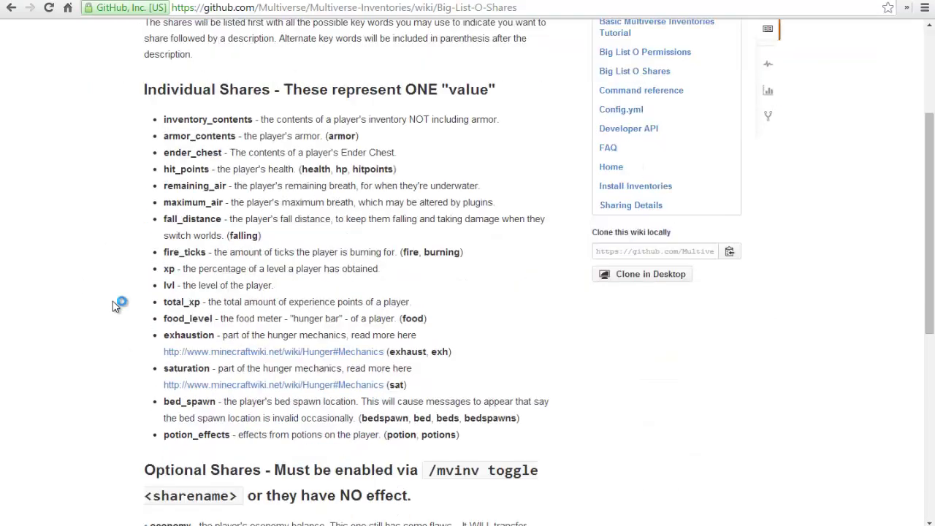
scroll(106, 297, "down", 3)
scroll(87, 279, "down", 4)
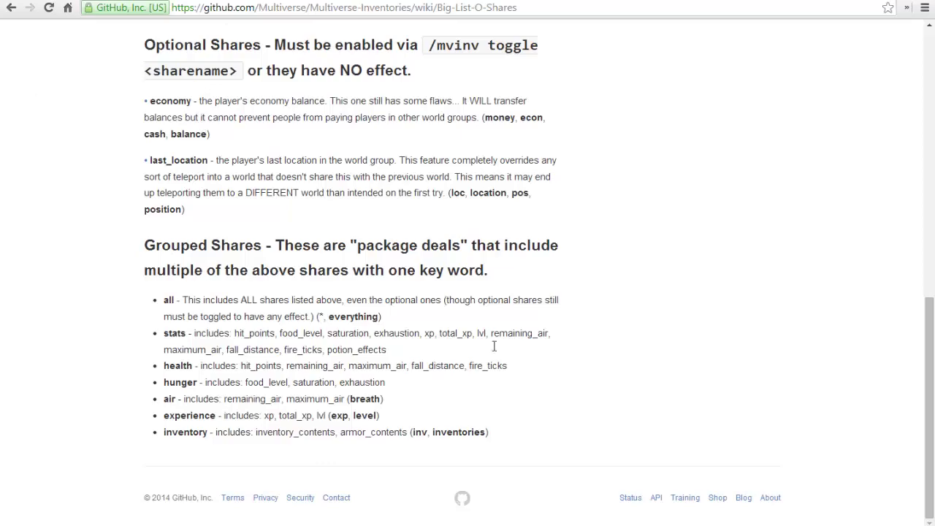
key("alt+Tab")
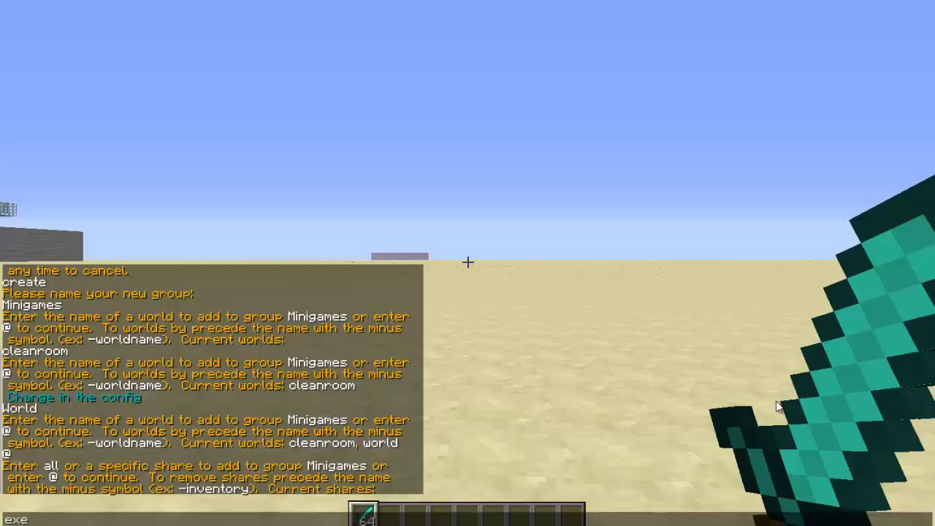
- Enter experience, health and inventory as Minigames shares, then @ to finish the group
type("experience")
key("Return")
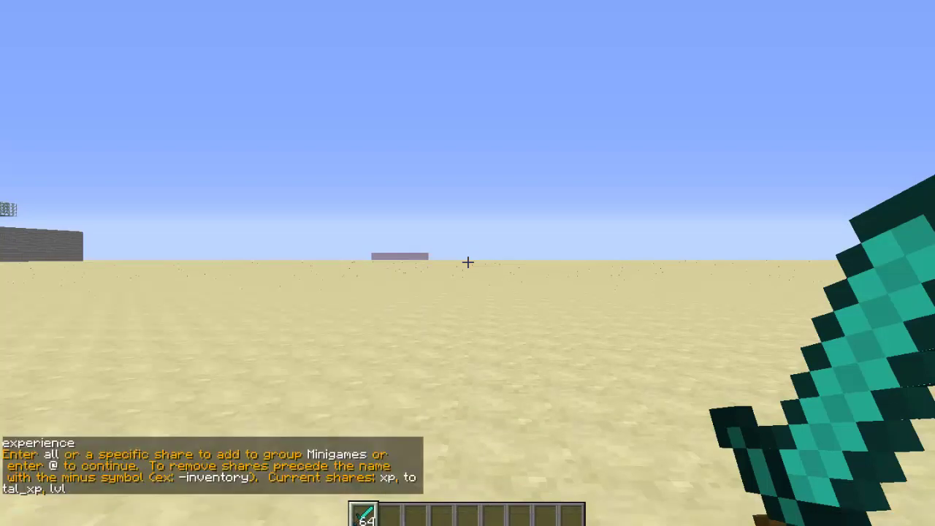
type("thealth")
key("Return")
key("t")
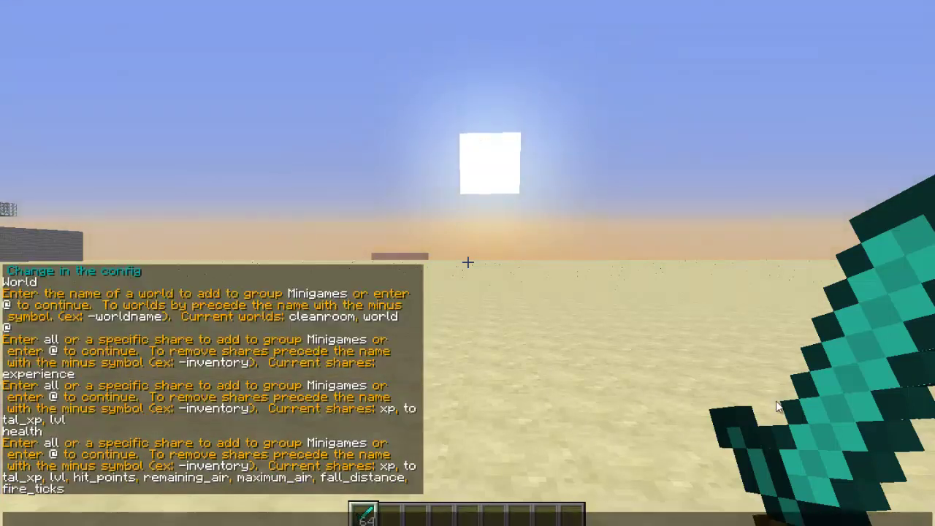
type("invent")
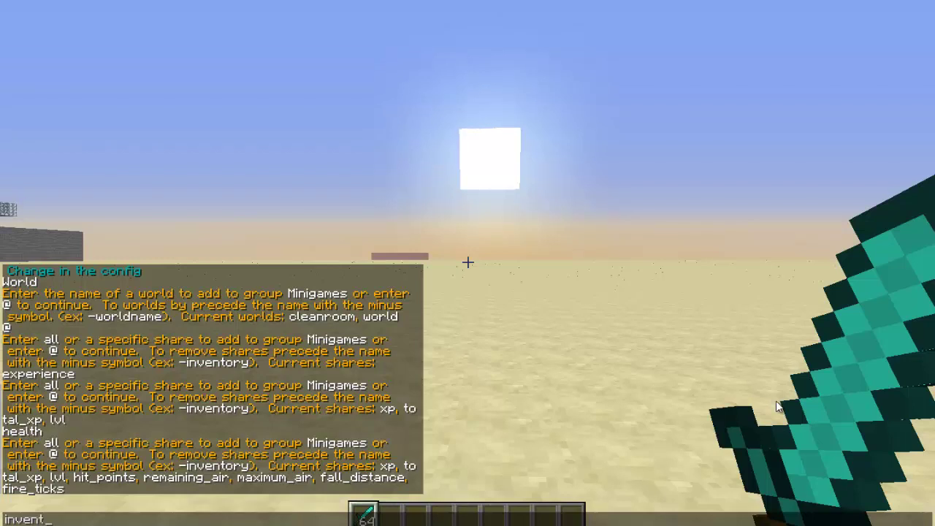
type("ories")
key("BackSpace")
key("BackSpace")
type("y")
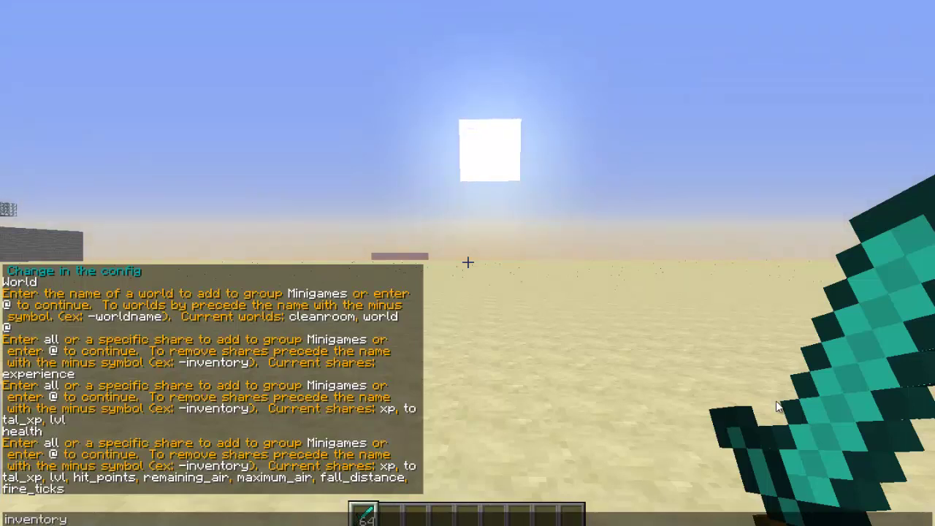
key("Return")
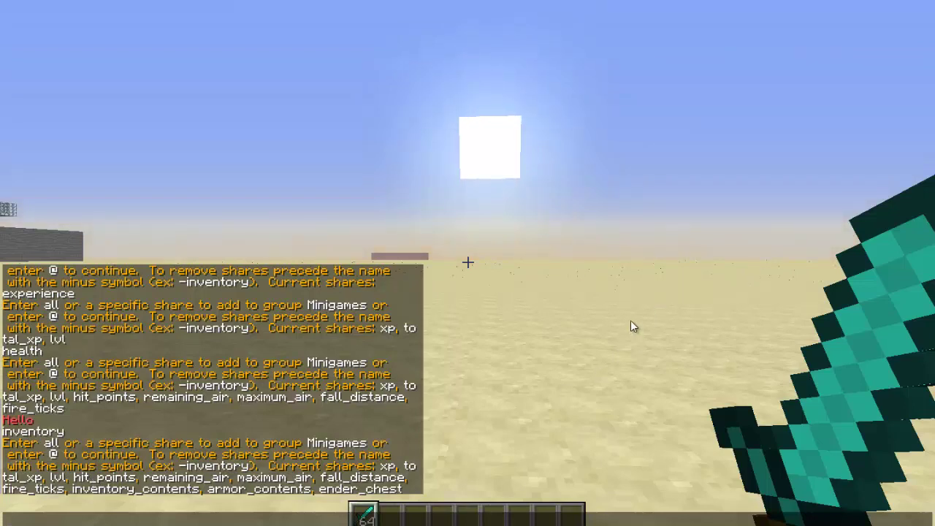
type("@")
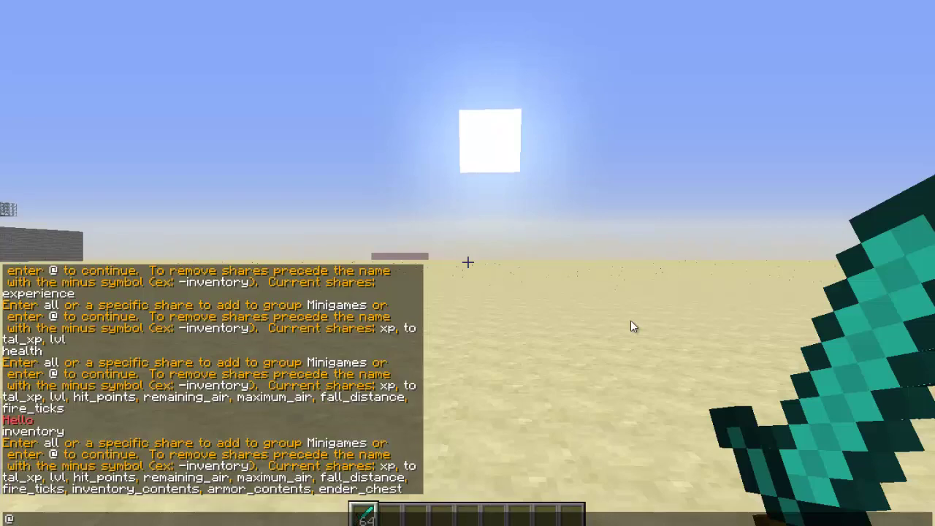
key("Return")
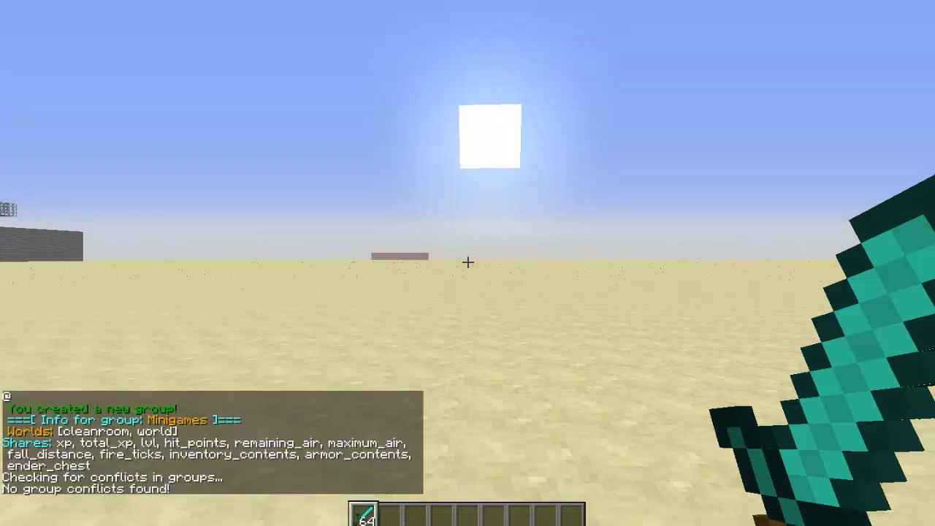